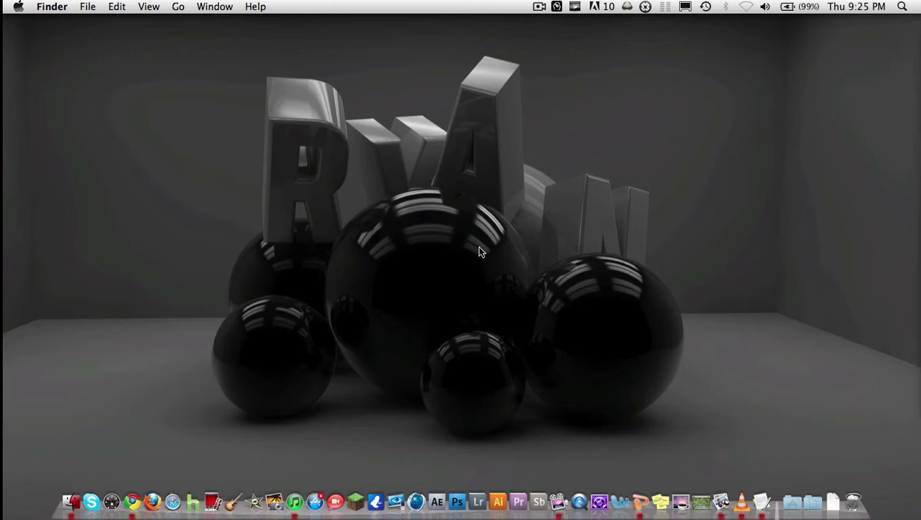
Launch Cinema 4D from the Dock to get an empty Untitled 1 scene
left_click(416, 500)
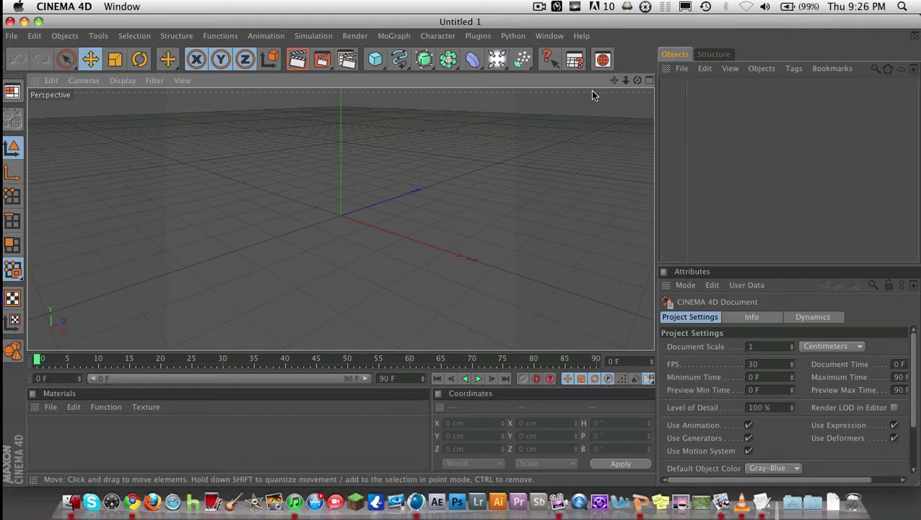
Add a MoText object from the MoGraph menu, showing extruded 3D 'Text'
left_click(394, 37)
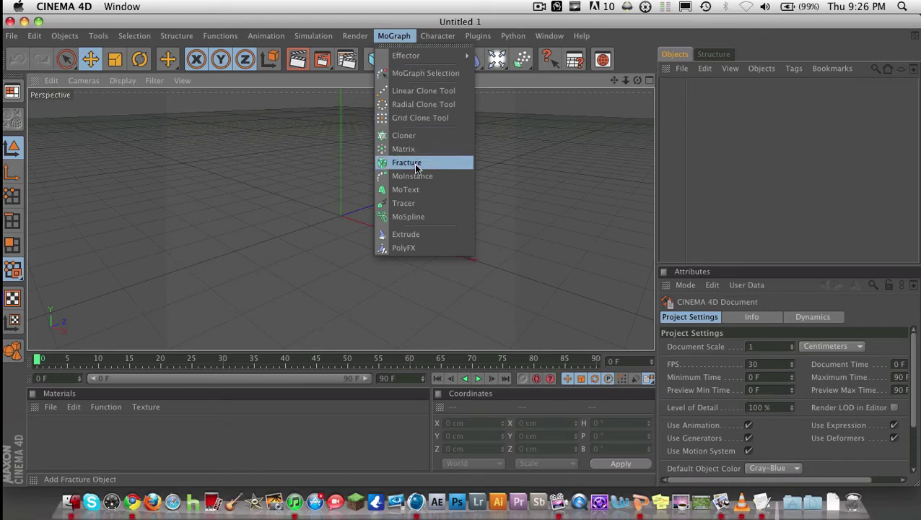
left_click(400, 37)
left_click(400, 38)
left_click(400, 38)
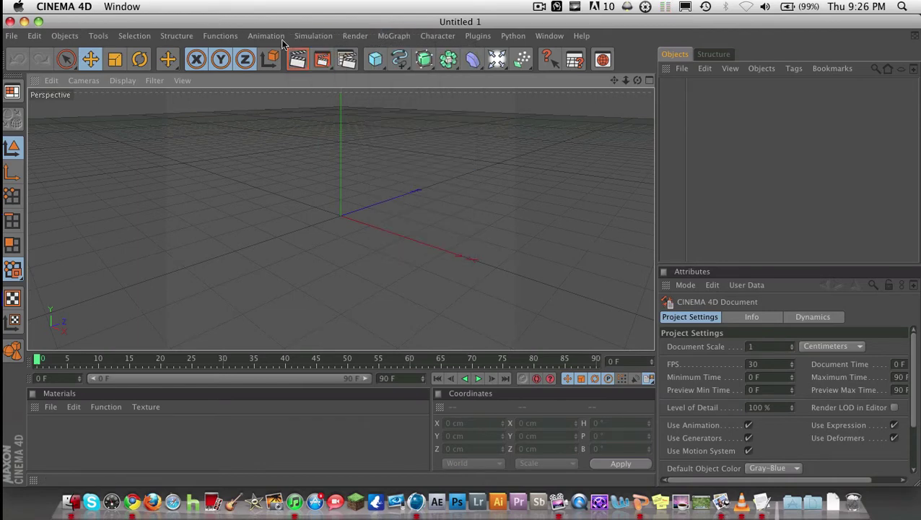
left_click(380, 37)
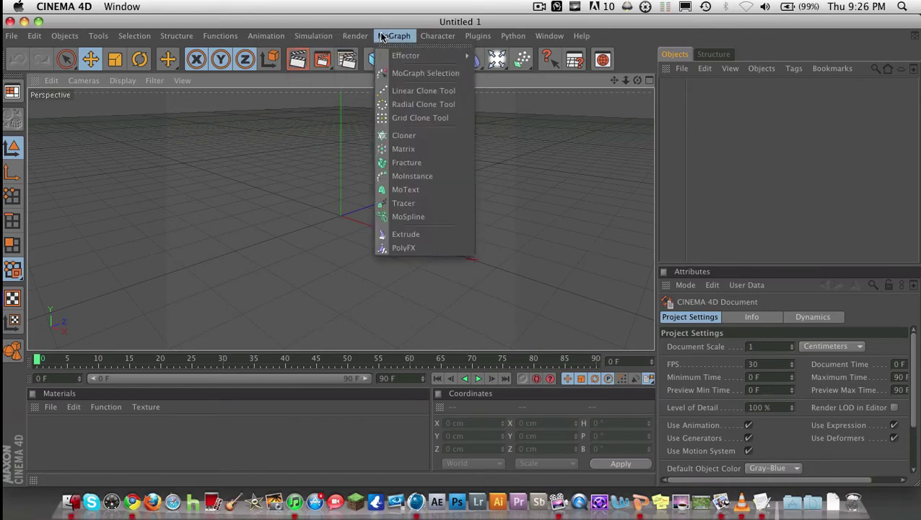
left_click(405, 190)
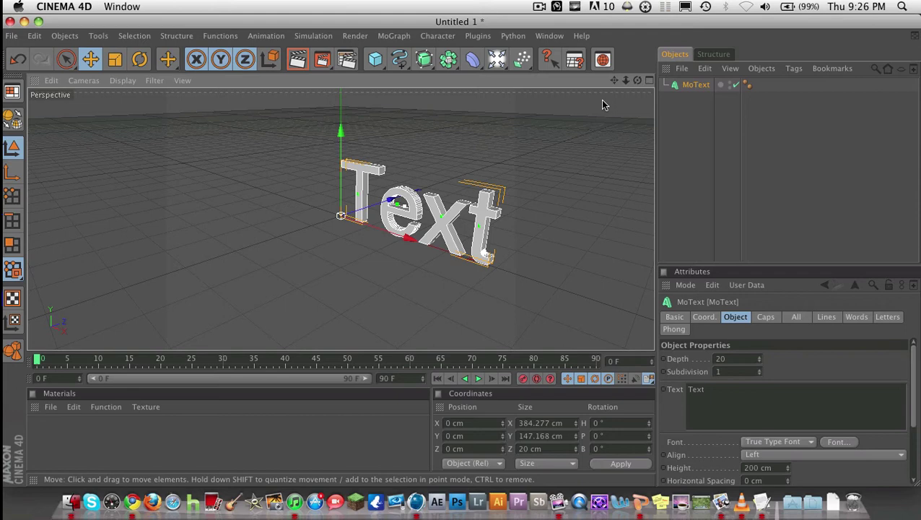
Render a preview of the view and orbit to face the text more frontally
left_click_drag(614, 80, 571, 70)
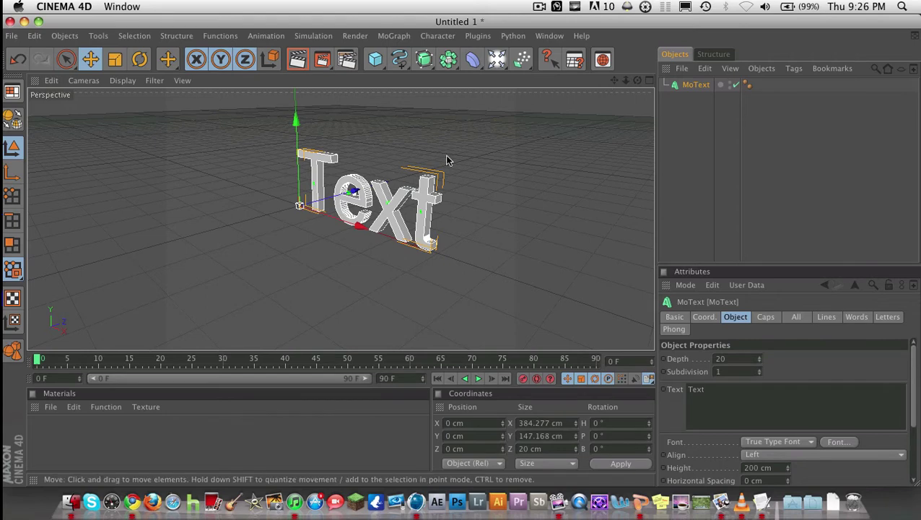
left_click(299, 61)
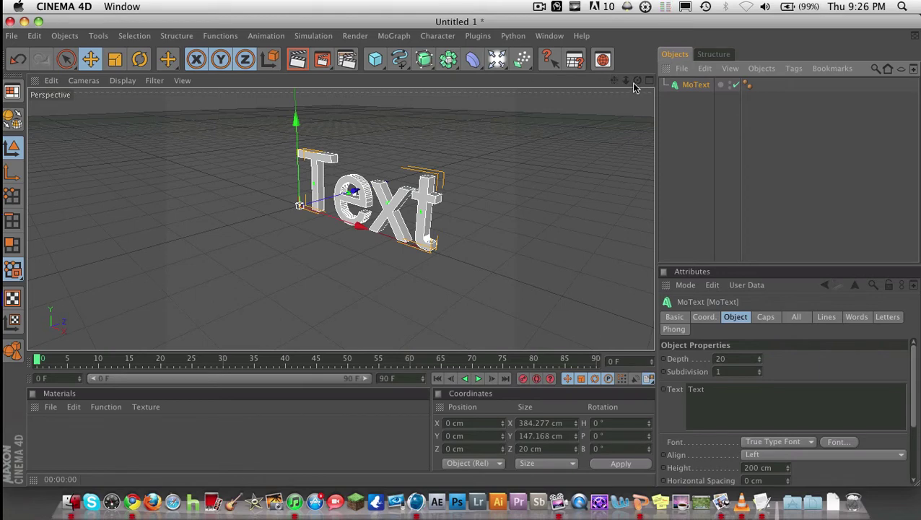
left_click_drag(637, 81, 597, 83)
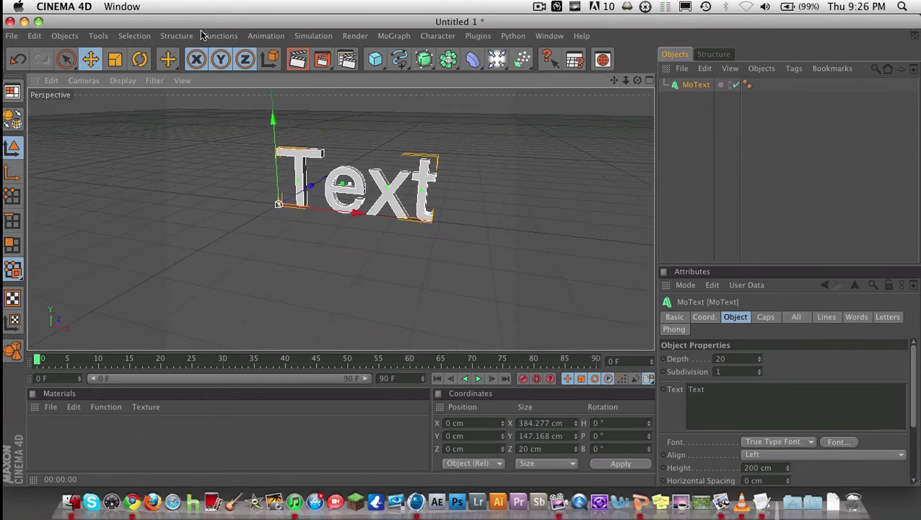
Scale the Text object up slightly
left_click(114, 59)
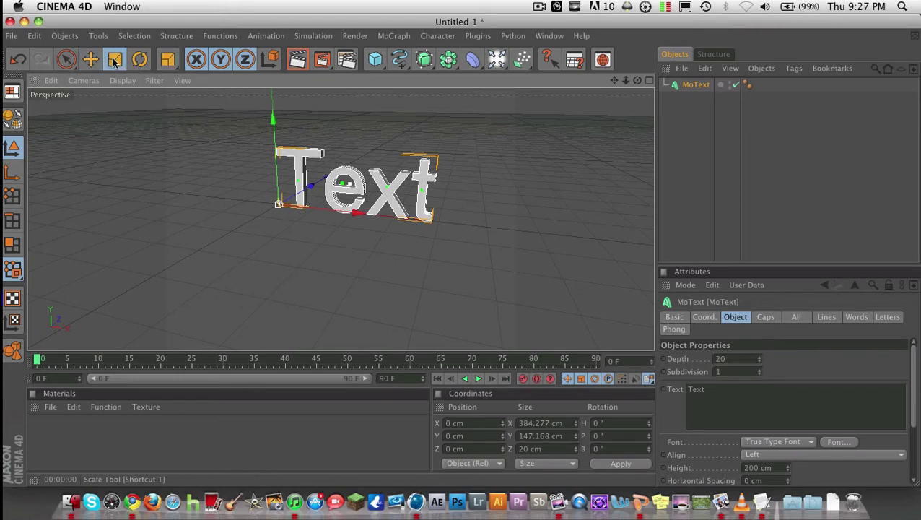
left_click(141, 60)
left_click(115, 59)
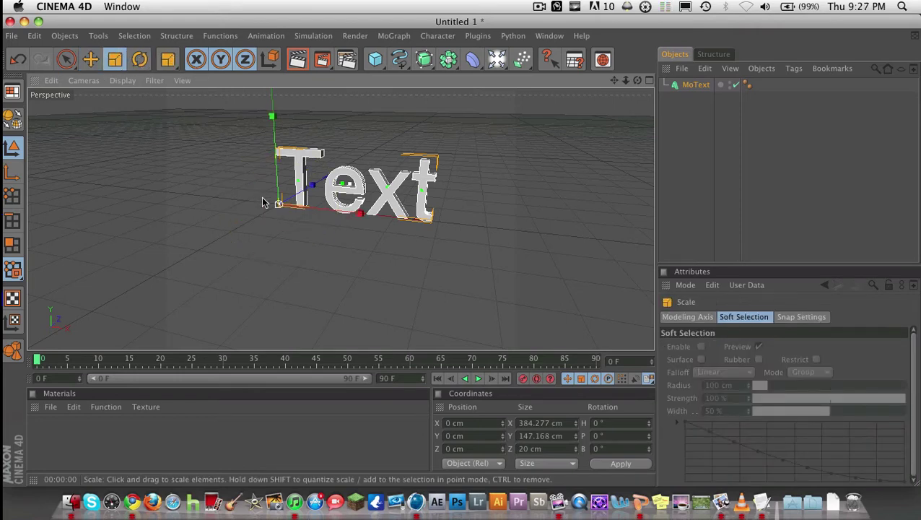
mouse_move(279, 203)
left_mouse_down()
mouse_move(263, 206)
mouse_move(337, 214)
mouse_move(282, 221)
left_mouse_up()
Rotate the text to about -17° heading and move it to -43.835, 29.709, 52.418 cm
key("r")
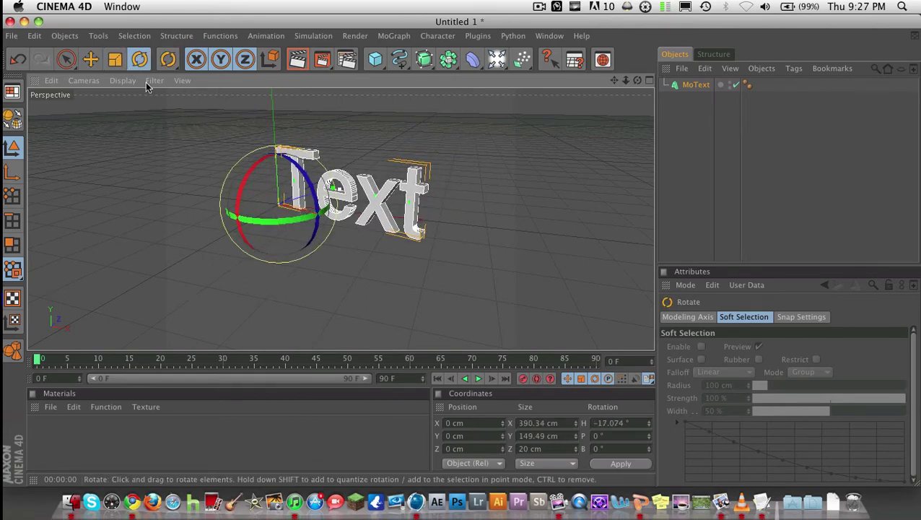
left_click(91, 59)
left_click_drag(350, 194, 361, 181)
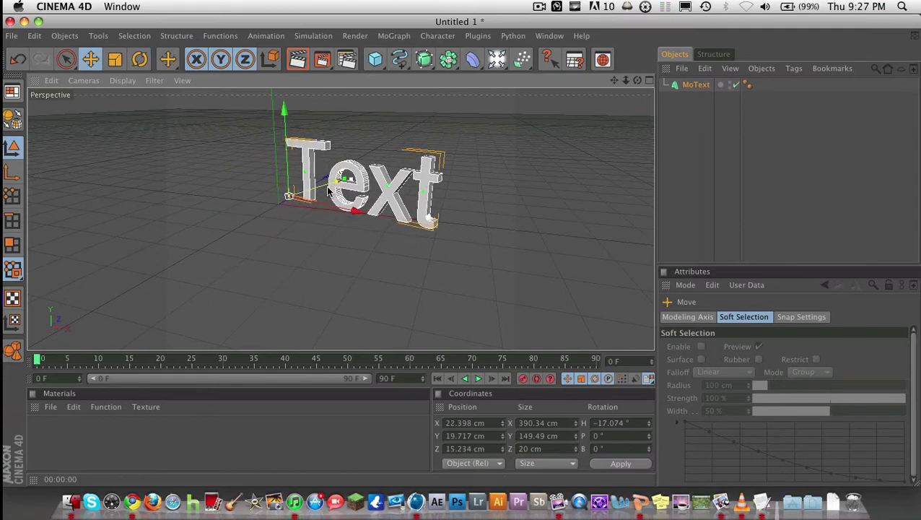
left_click_drag(286, 195, 292, 169)
mouse_move(356, 207)
left_mouse_down()
mouse_move(382, 209)
mouse_move(352, 202)
left_mouse_up()
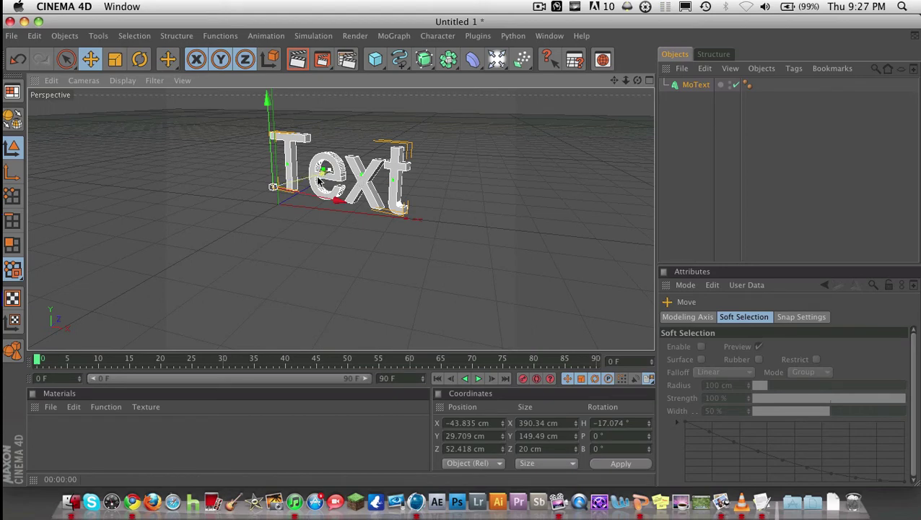
left_click(685, 85)
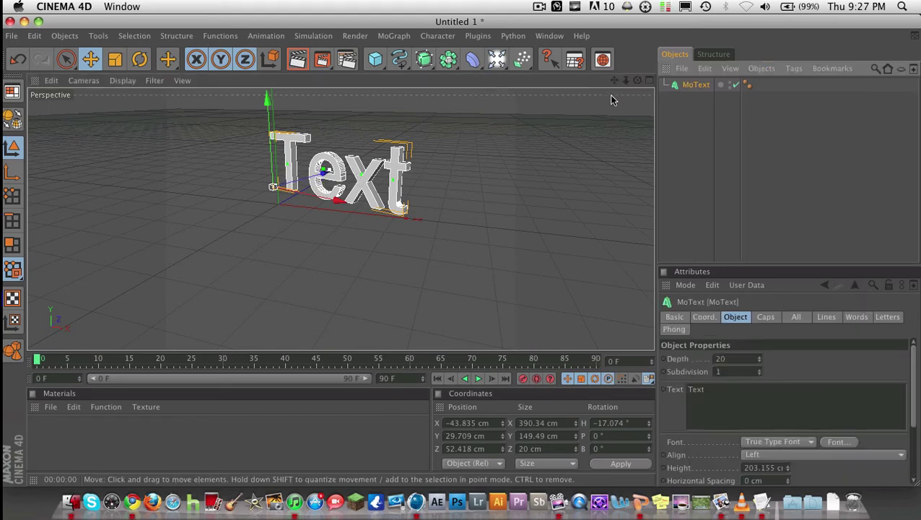
Replace the MoText wording with 'Ryan' and raise its extrusion Depth from 20 to 83
left_click_drag(637, 80, 593, 81)
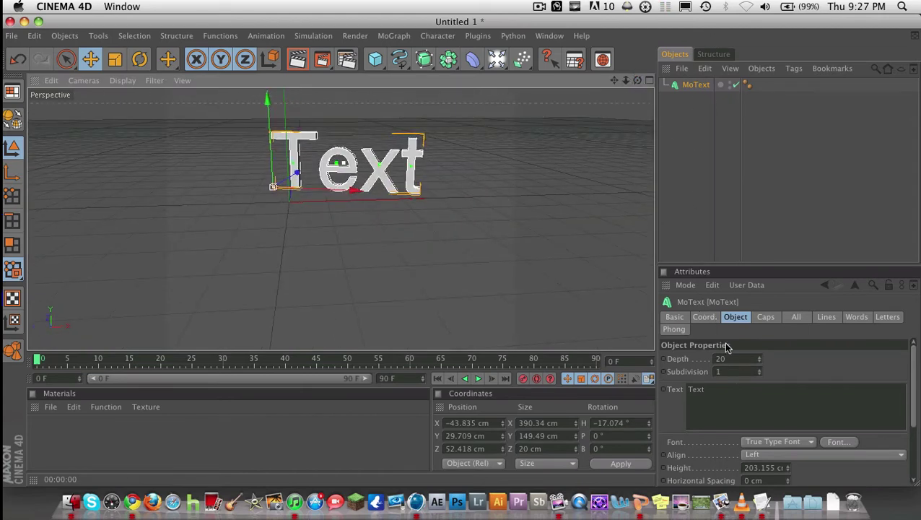
double_click(740, 389)
type("Ryan")
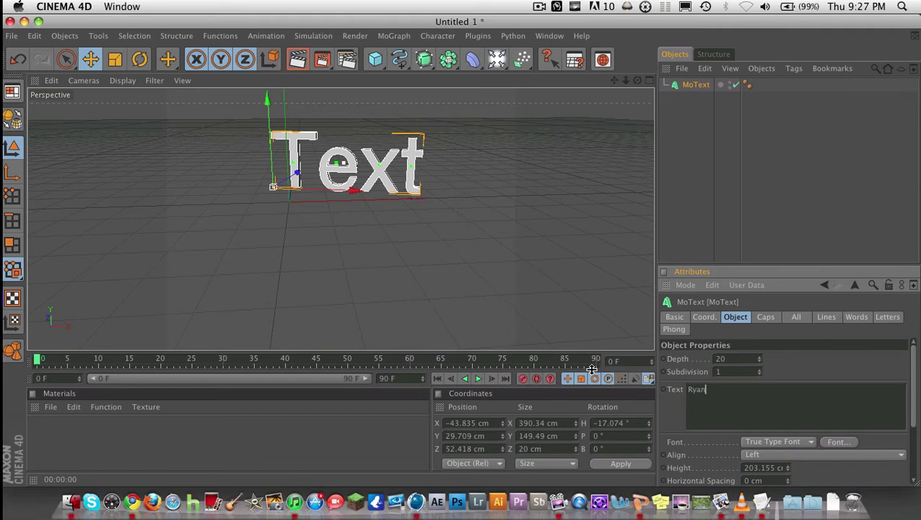
left_click(813, 372)
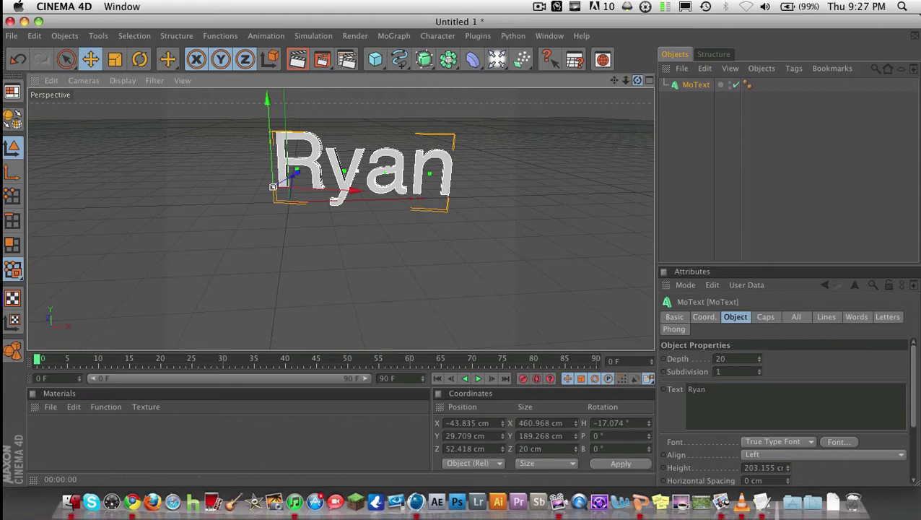
left_click_drag(638, 80, 591, 82)
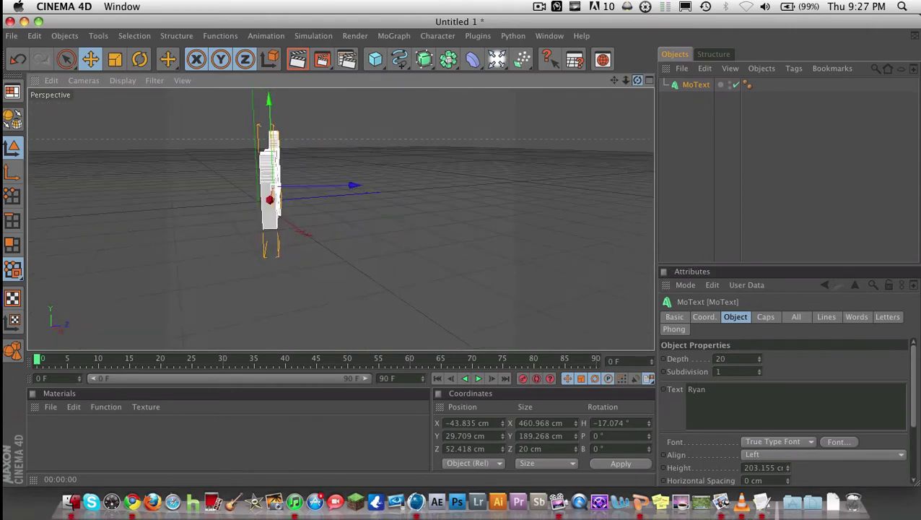
mouse_move(759, 361)
left_mouse_down()
mouse_move(758, 288)
mouse_move(759, 370)
left_mouse_up()
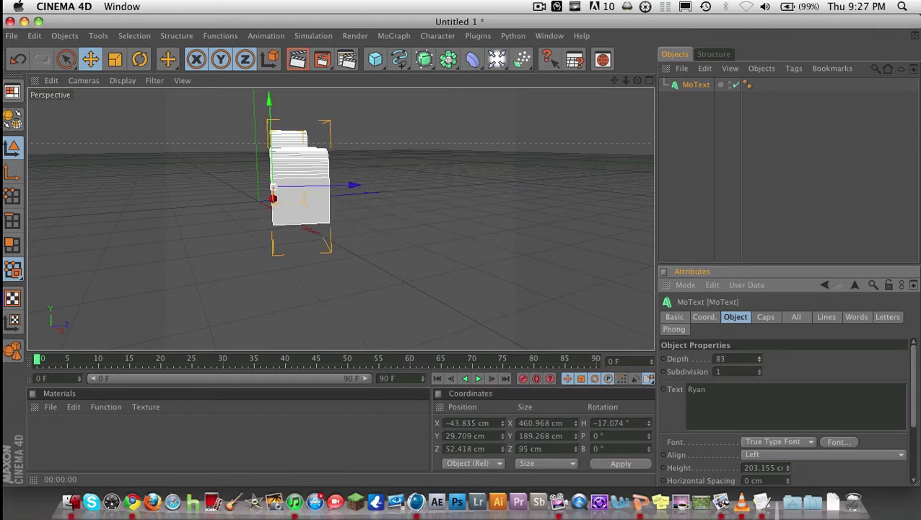
mouse_move(637, 82)
left_mouse_down()
mouse_move(603, 83)
mouse_move(636, 84)
left_mouse_up()
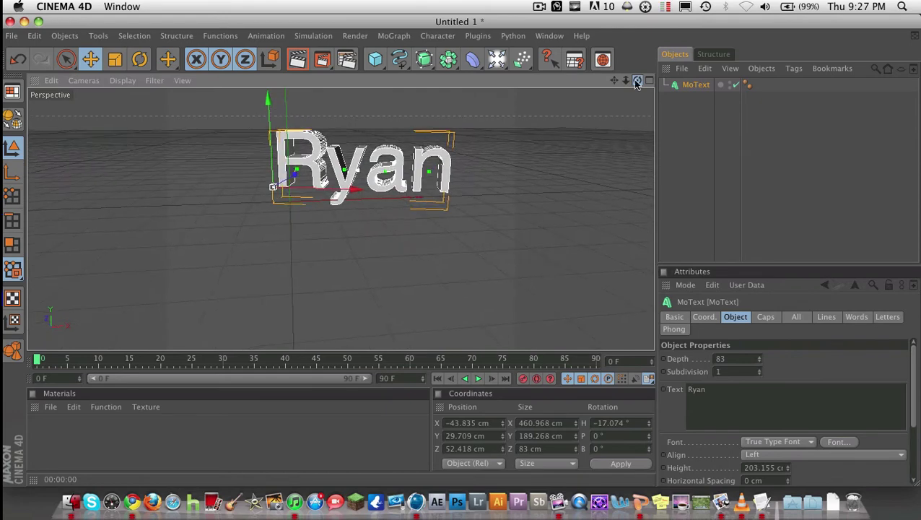
Search fonts for 'Bor' and apply BorisBlackBloxx to the Ryan lettering
left_click(838, 441)
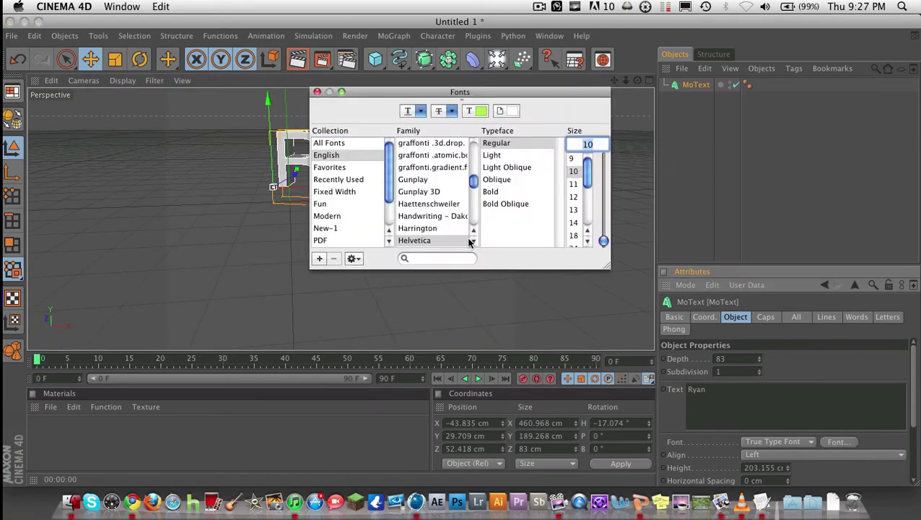
left_click(457, 257)
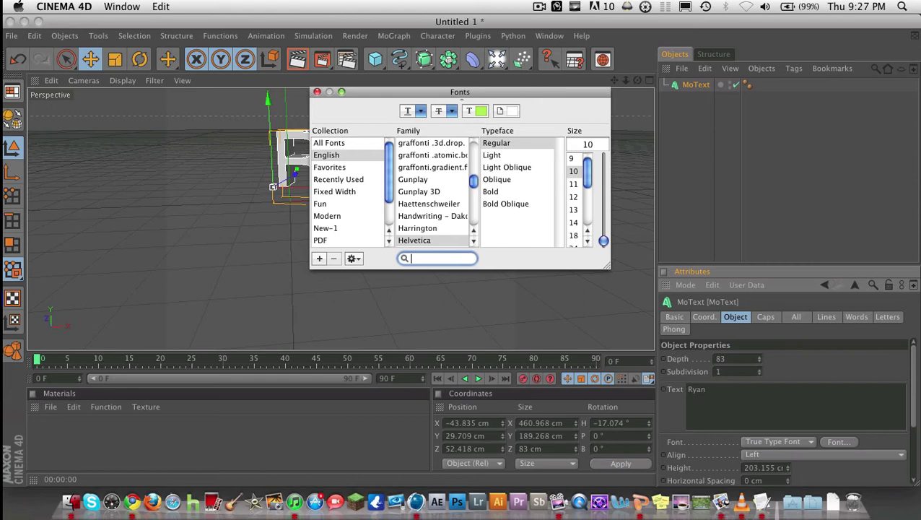
type("Bor")
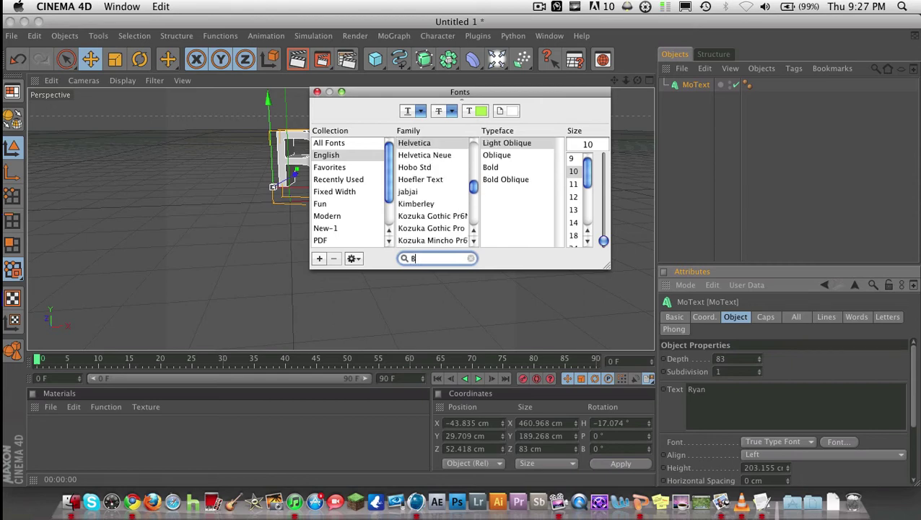
left_click(426, 155)
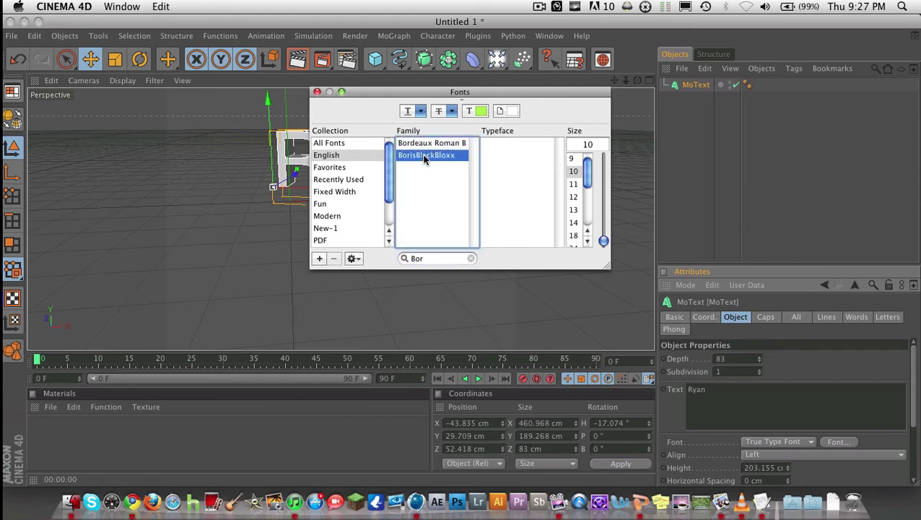
left_click(316, 92)
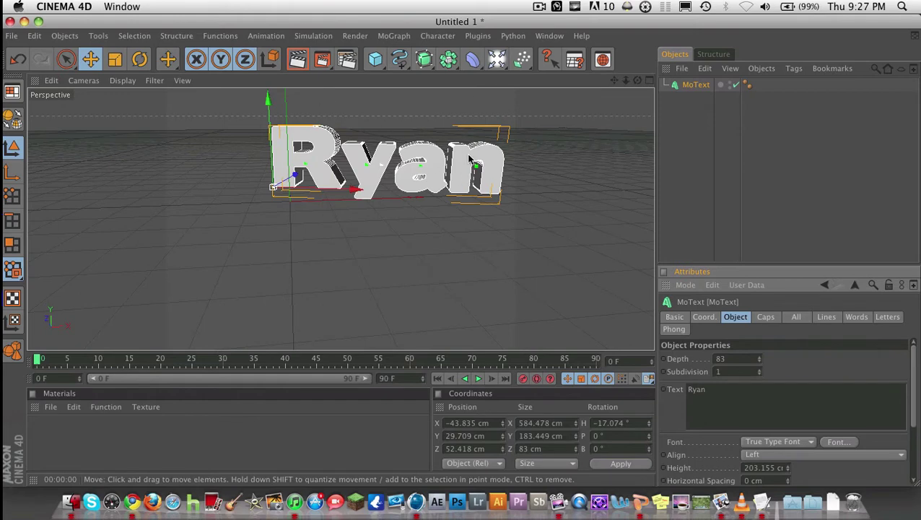
left_click_drag(638, 80, 603, 95)
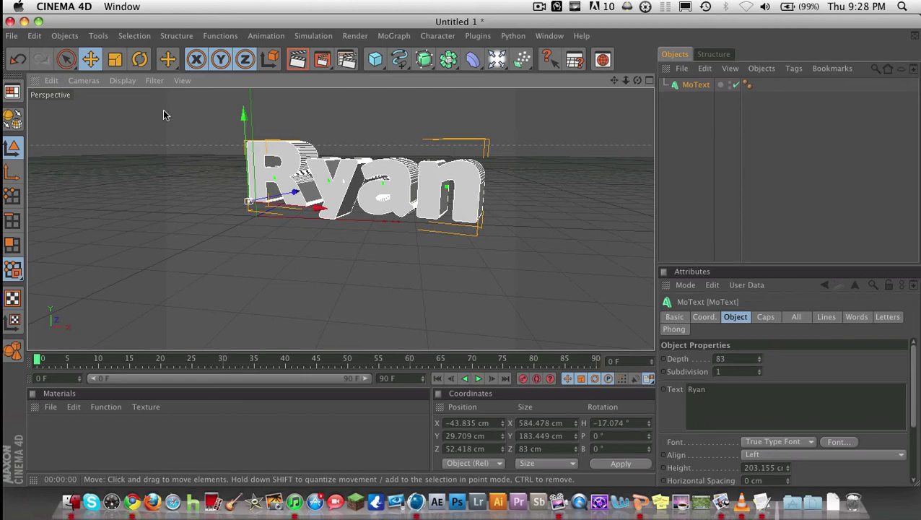
Create a new material named Mat and open it in the Material Editor
left_click(53, 407)
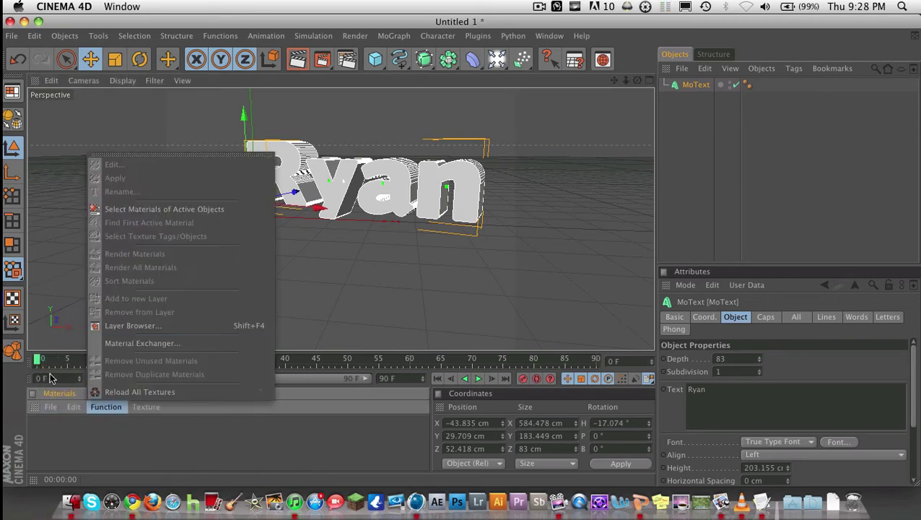
left_click(76, 280)
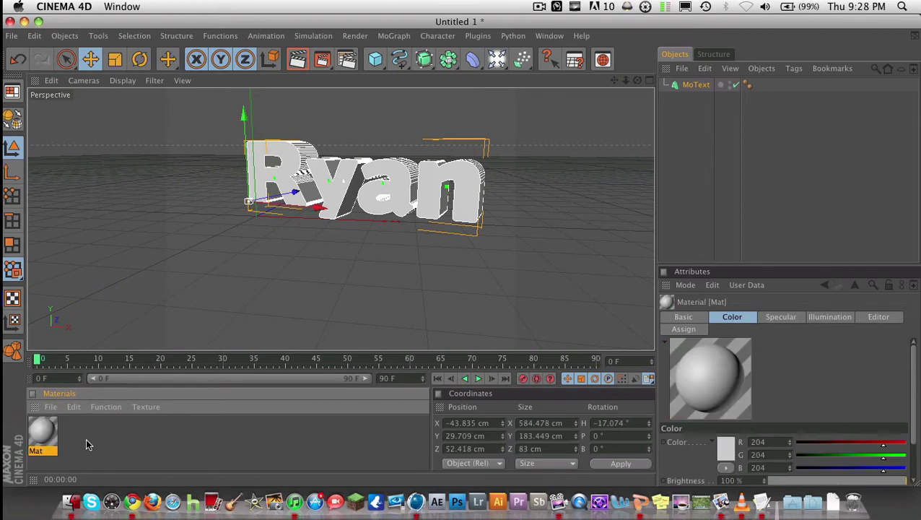
double_click(37, 431)
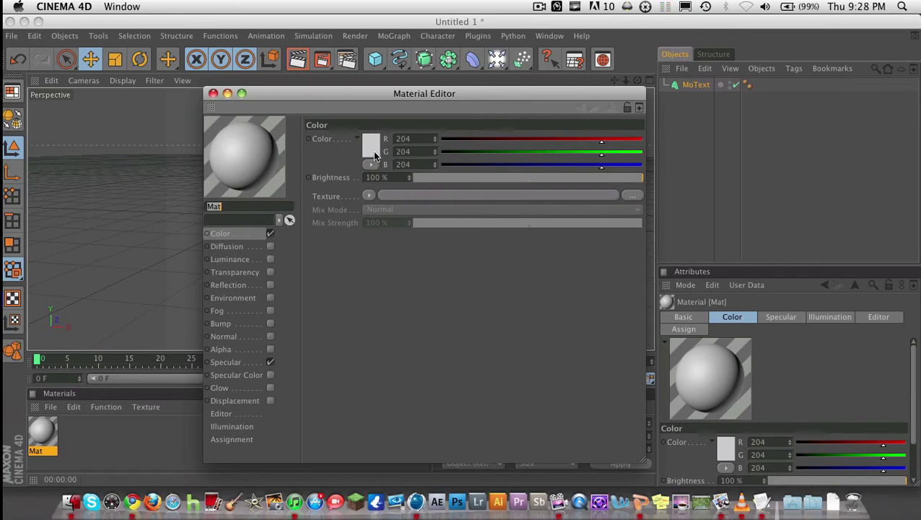
Set Mat's Color channel to cyan, R 0, G 199, B 244
left_click(372, 156)
left_click_drag(372, 153, 406, 120)
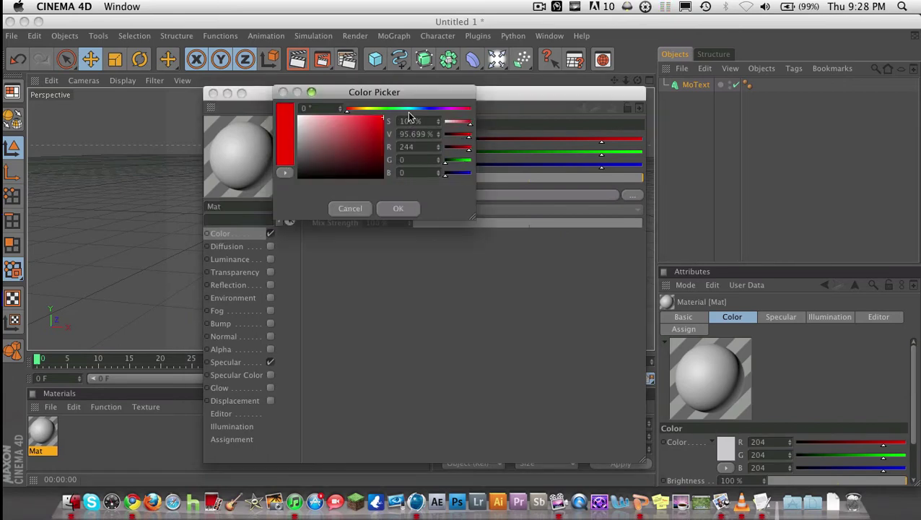
left_click(413, 109)
left_click(401, 208)
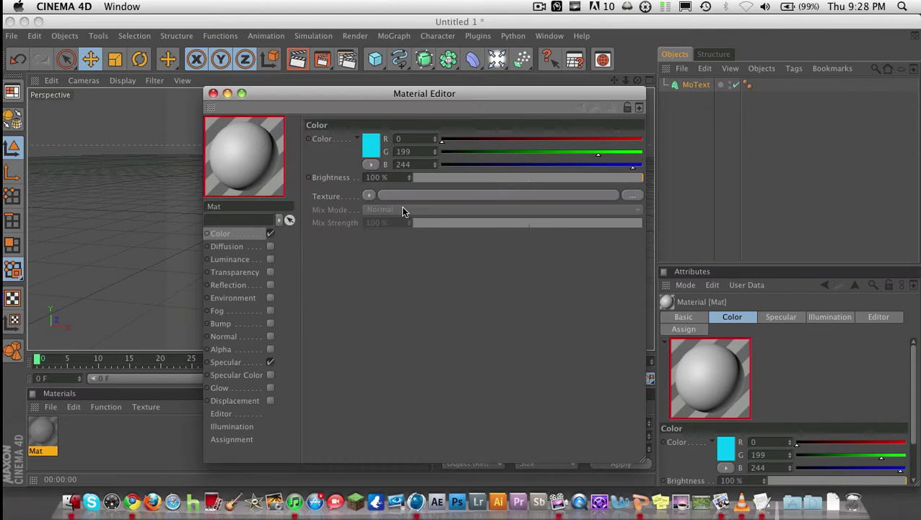
left_click_drag(307, 96, 334, 71)
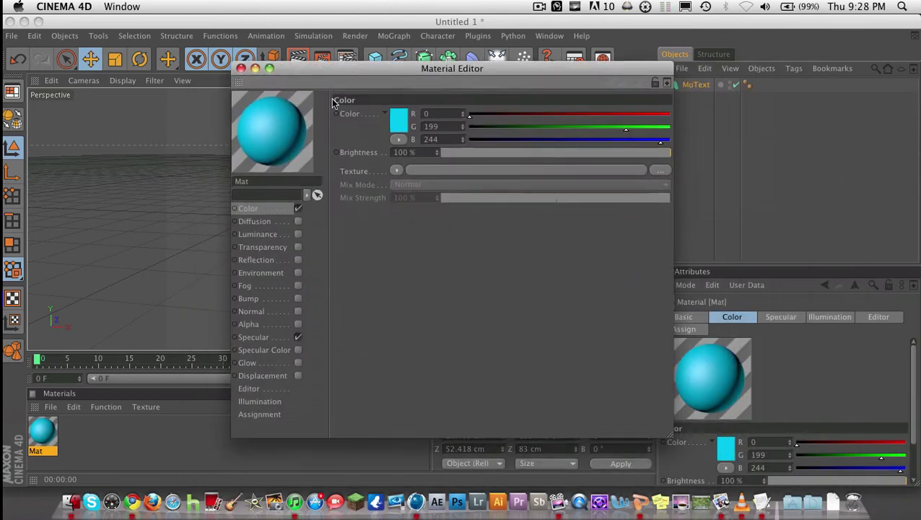
left_click(275, 261)
left_click(265, 208)
Drag the Mat material onto the Ryan MoText and render a test view showing cyan letters
left_click(241, 68)
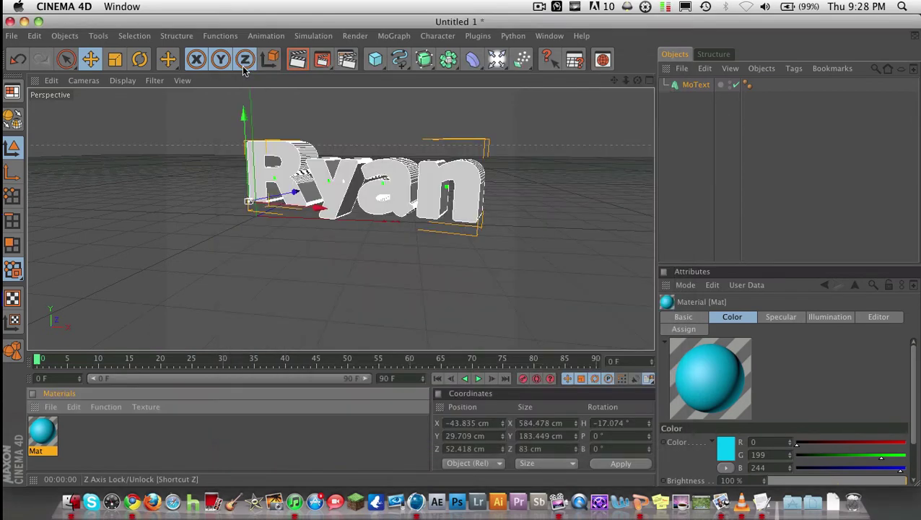
left_click_drag(42, 432, 333, 201)
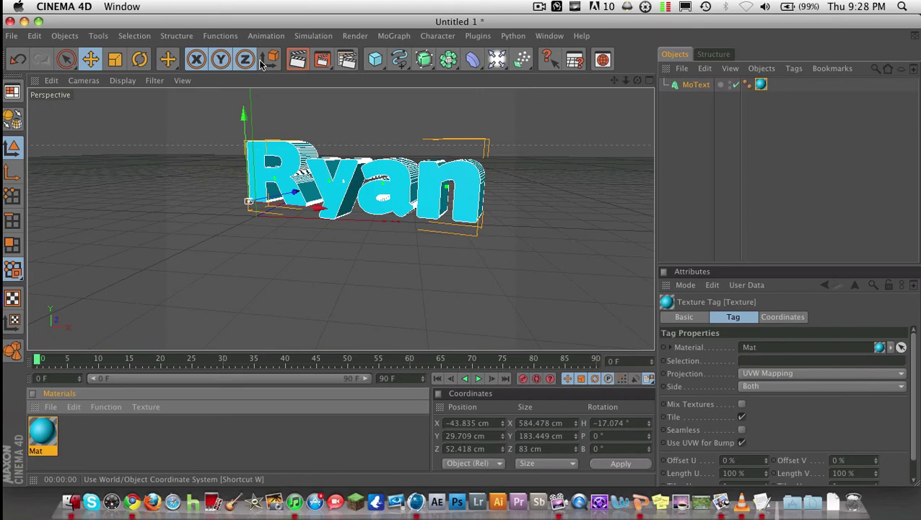
left_click(299, 60)
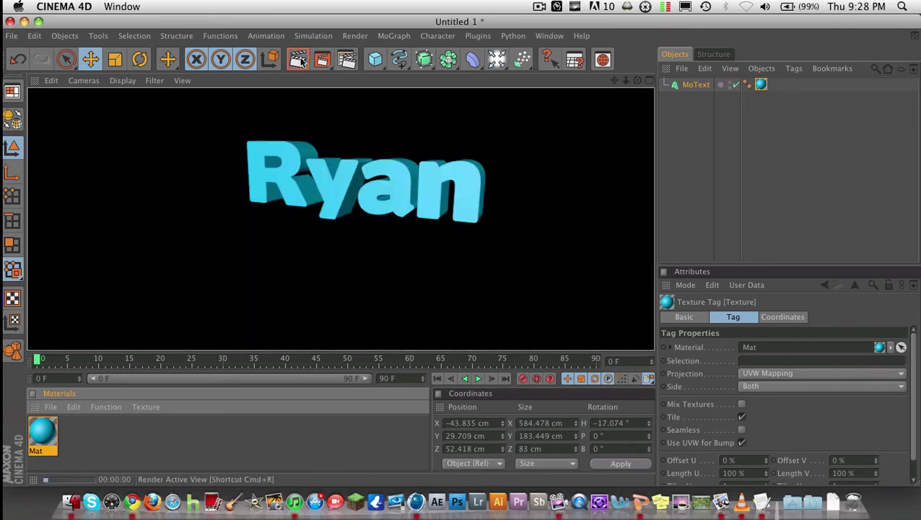
Select MoText and drag Ryan right and up to X 68.729, Y 50.513, Z 81.474 cm
left_click(686, 85)
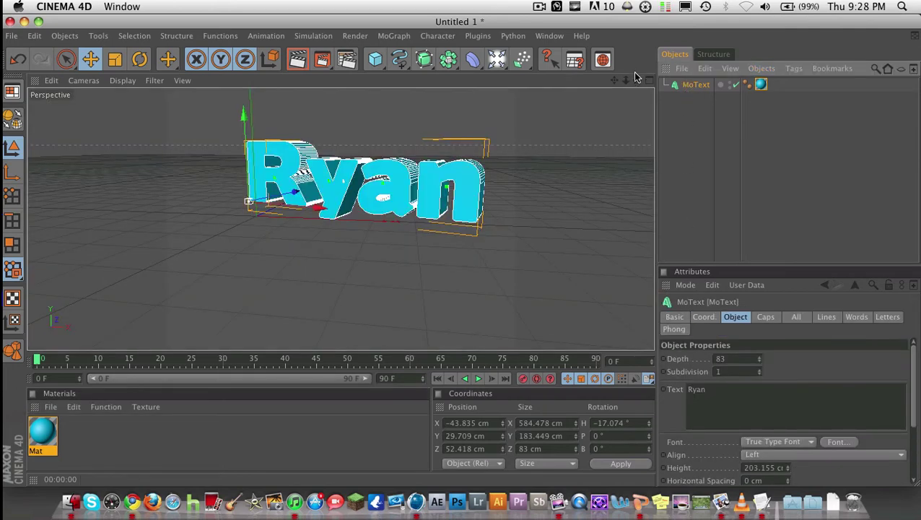
left_click_drag(463, 255, 451, 233, "alt")
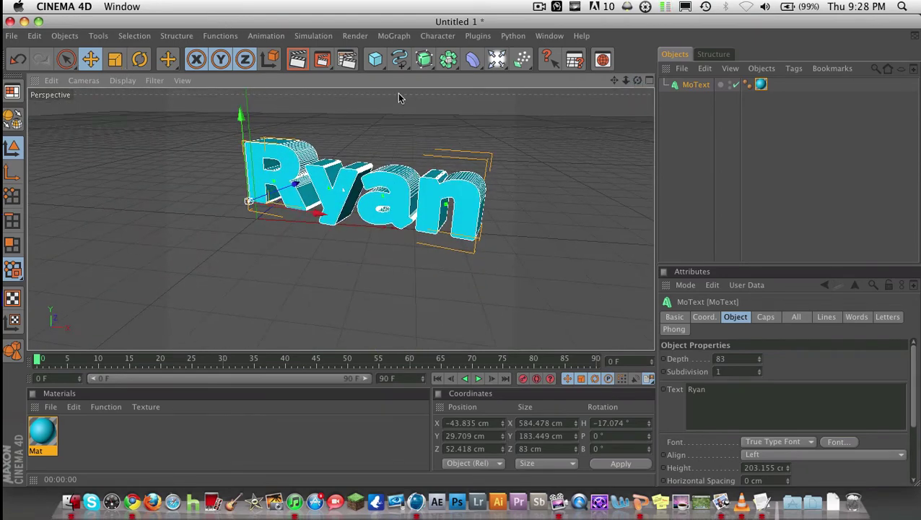
left_click_drag(614, 81, 340, 81)
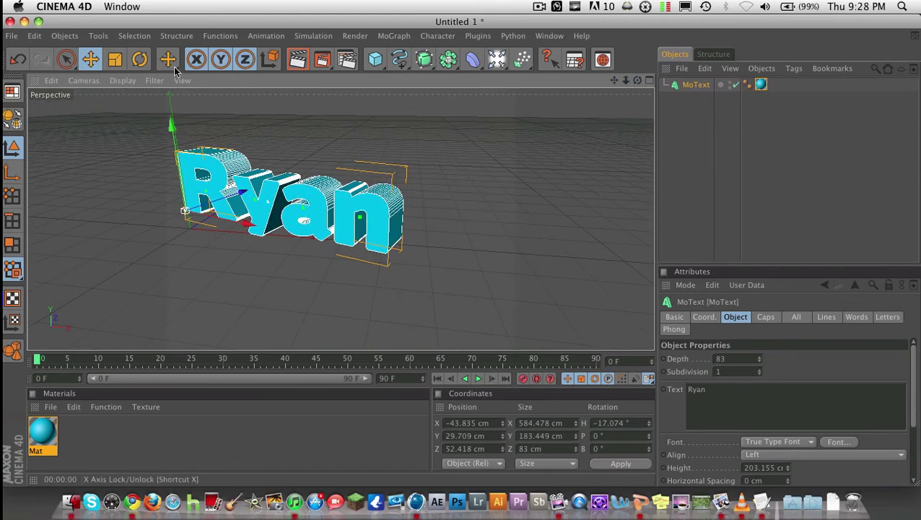
left_click(92, 61)
left_click_drag(238, 195, 285, 187)
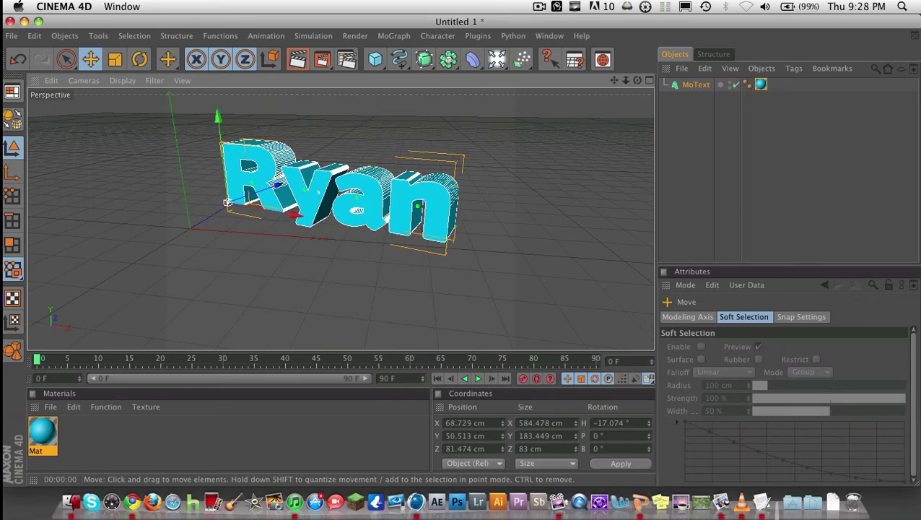
left_click_drag(626, 80, 591, 85)
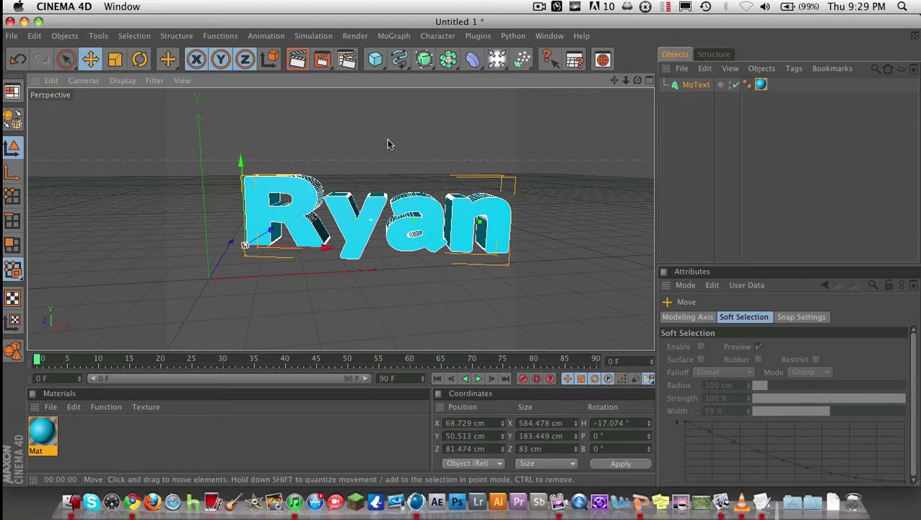
Open Render Settings on the Output page, showing 320 x 240 pixels at 72 DPI
left_click_drag(612, 82, 611, 85)
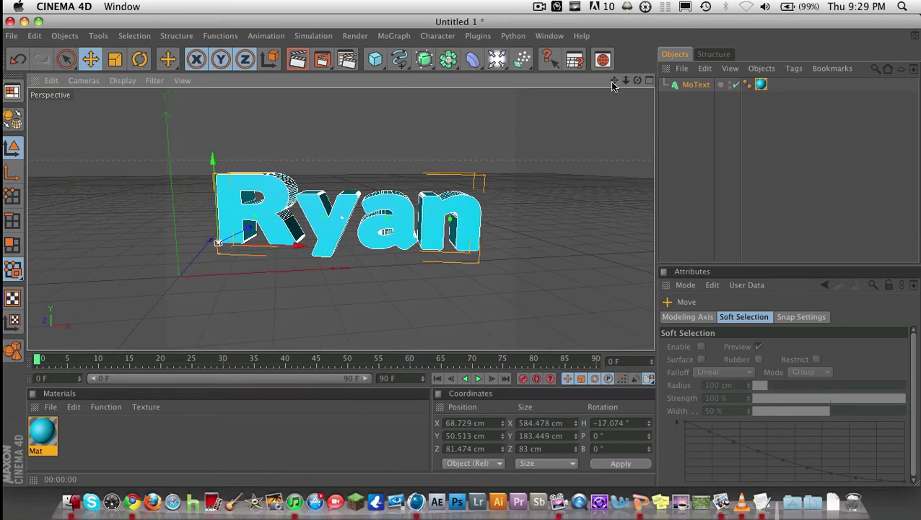
left_click(347, 59)
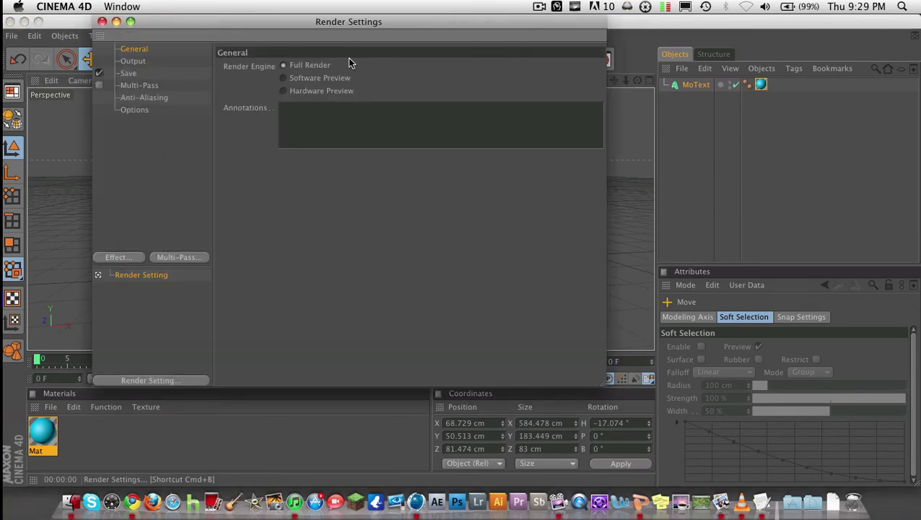
left_click(102, 22)
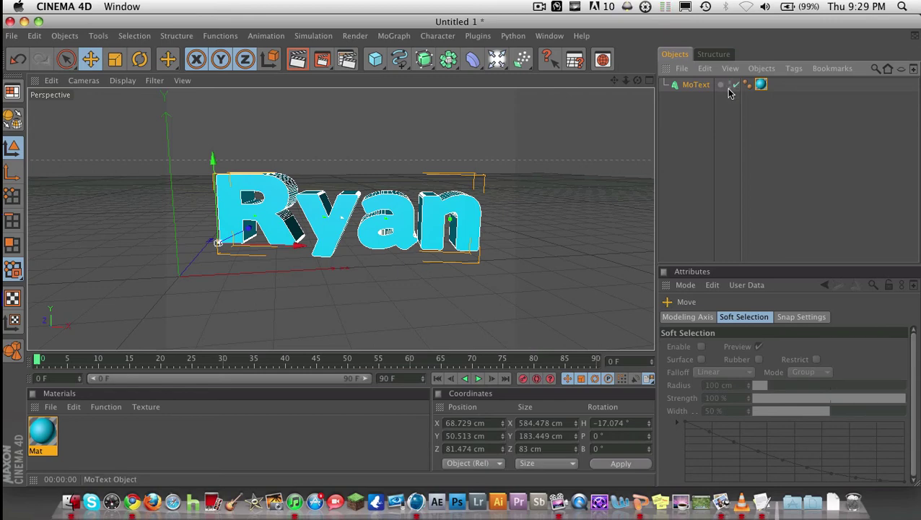
left_click(347, 59)
left_click(145, 63)
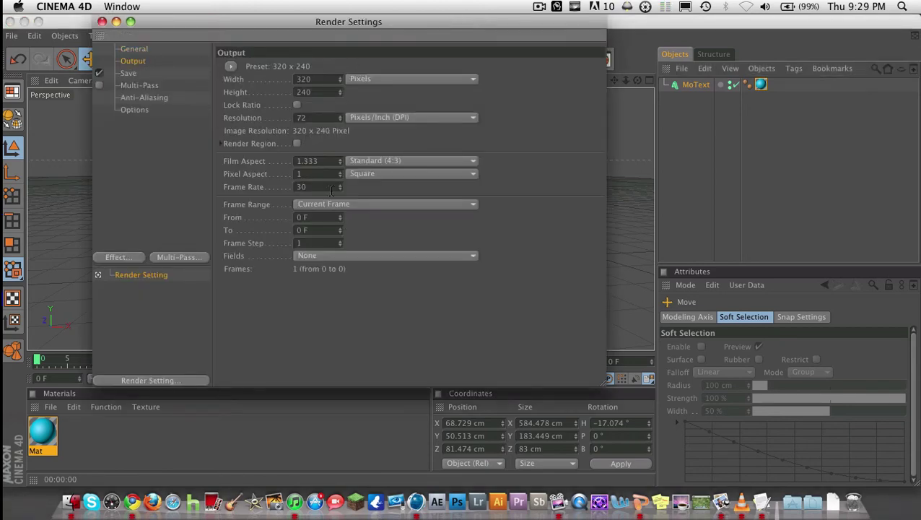
Enable Alpha Channel, choose PNG format, set the save file to 'ryan' in Graphics, and close Render Settings
left_click(132, 75)
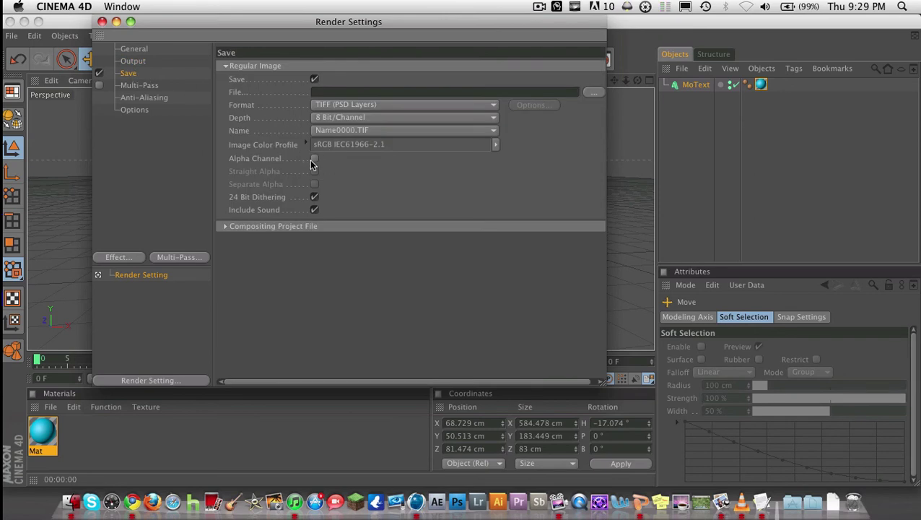
left_click(313, 160)
left_click(469, 106)
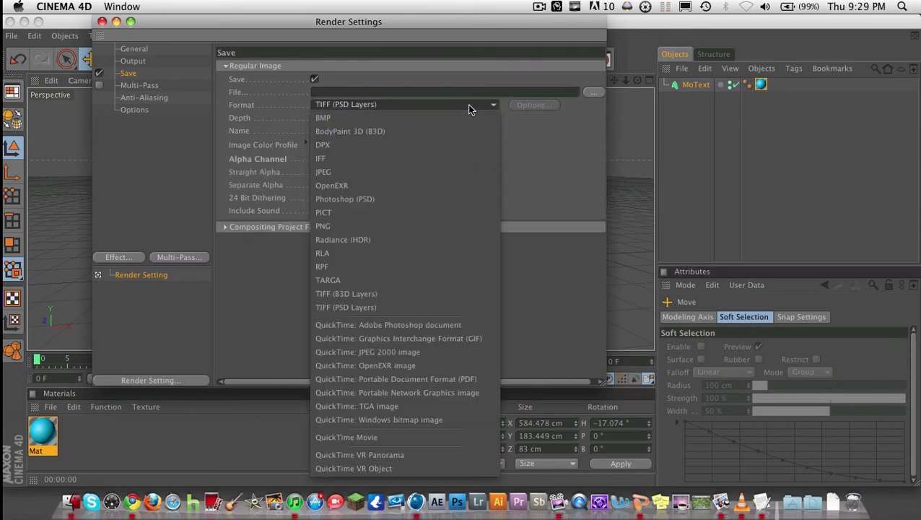
left_click(372, 225)
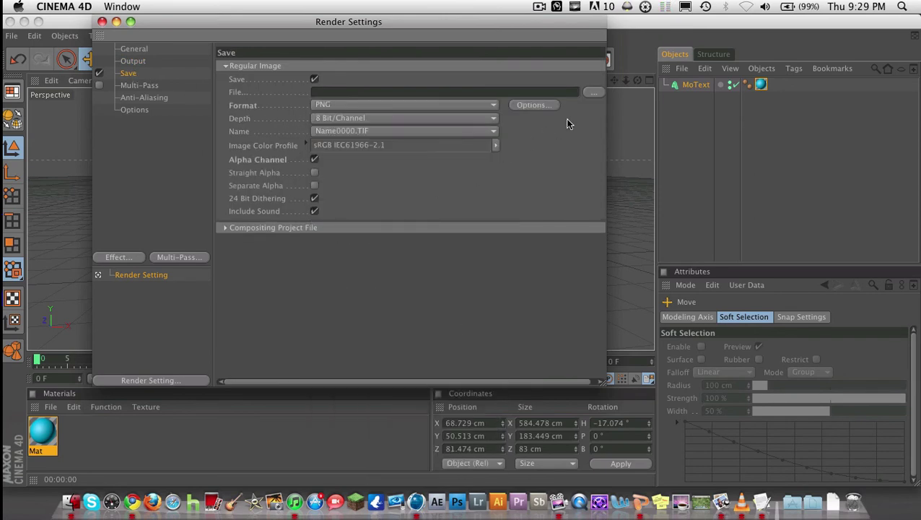
left_click(593, 93)
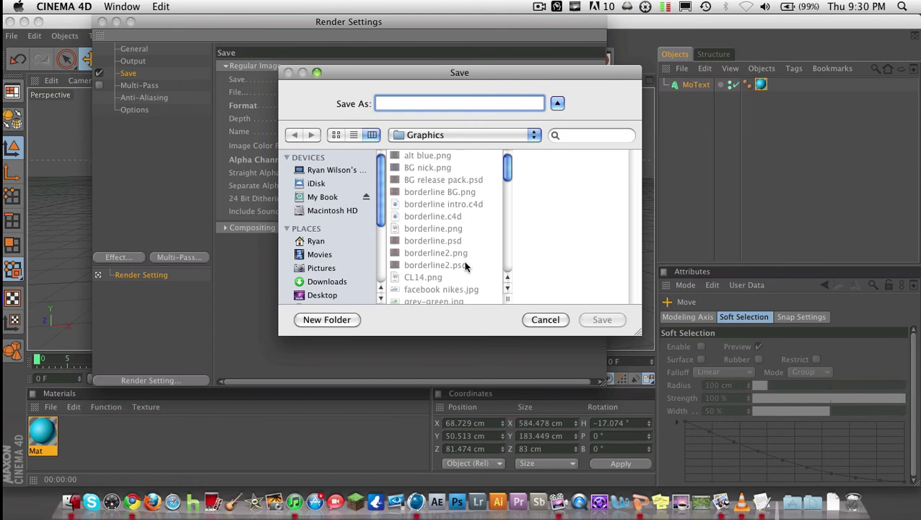
type("ryan")
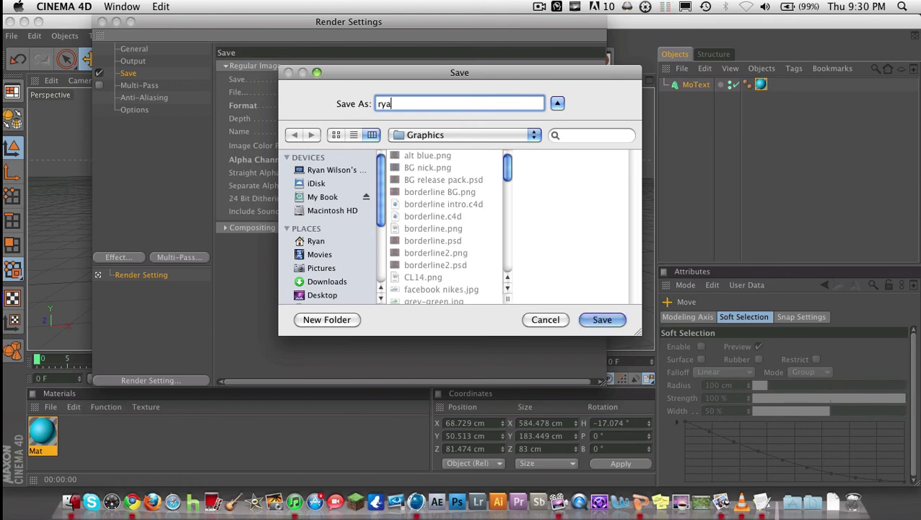
left_click(602, 319)
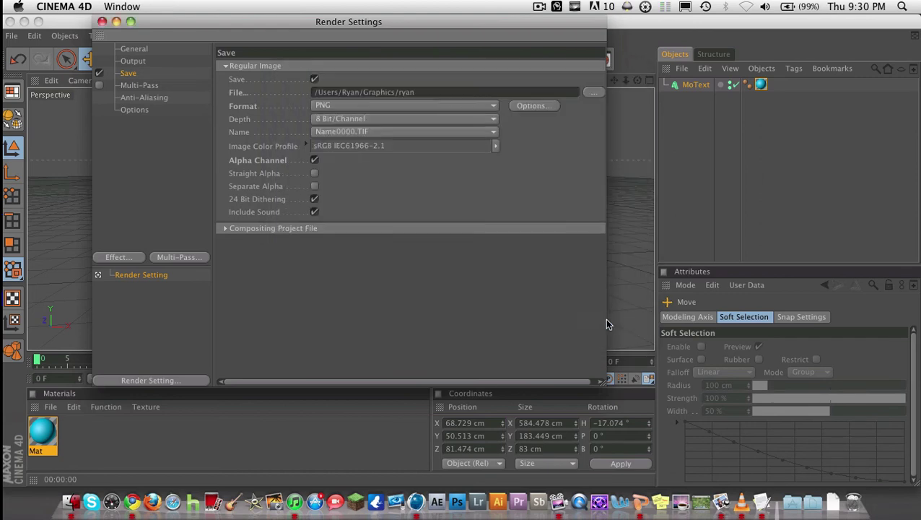
left_click(102, 22)
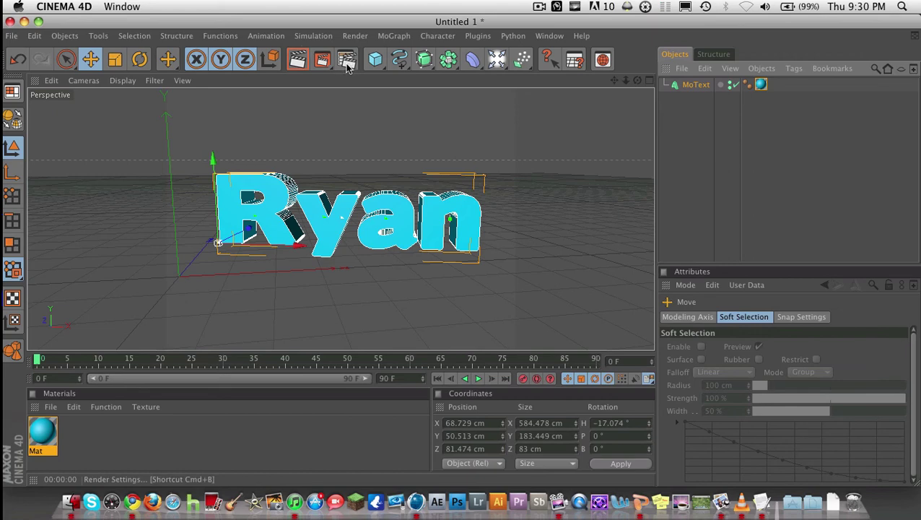
Preview the view, then render the Ryan text to ryan.png at 320 x 240 and check it in Finder's Graphics folder
left_click(302, 61)
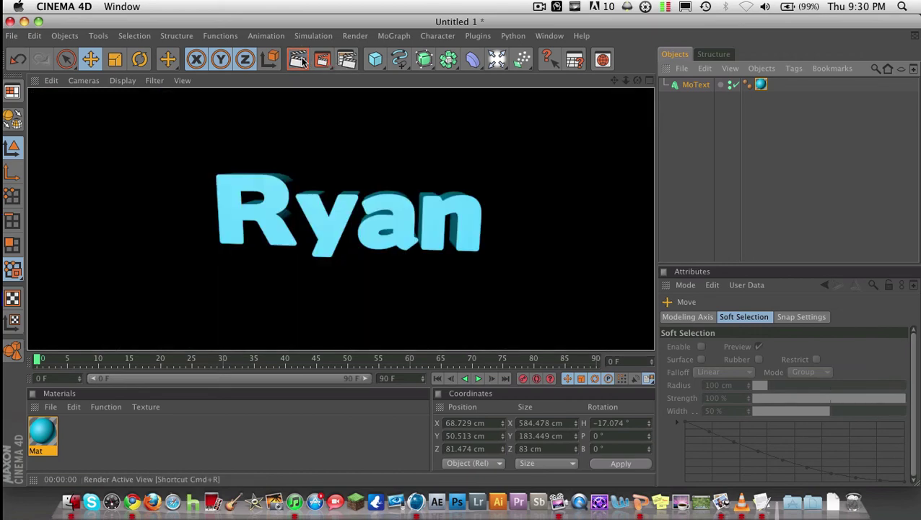
left_click(322, 60)
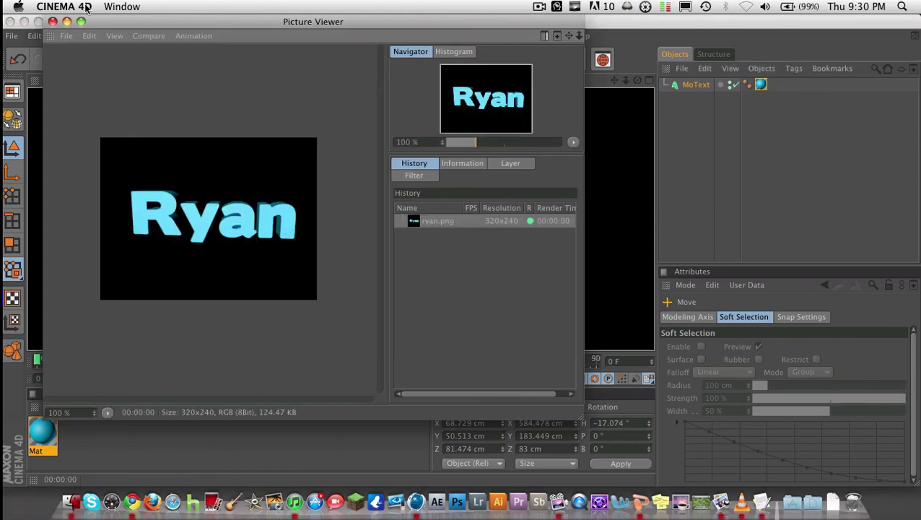
left_click(52, 22)
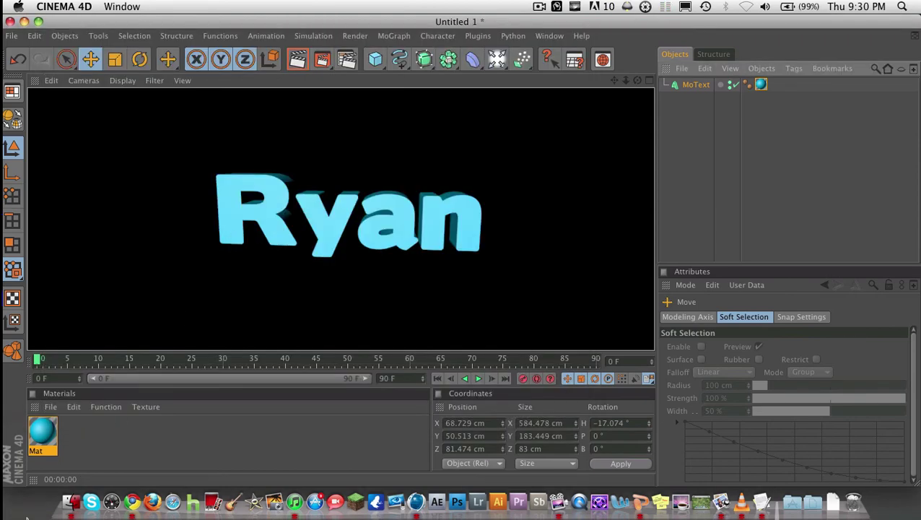
left_click(45, 505)
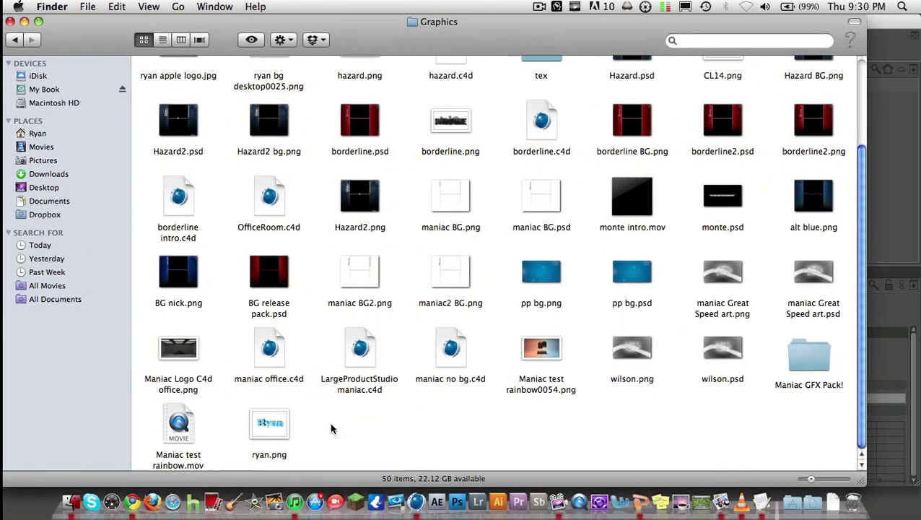
Quick Look ryan.png to confirm the cyan Ryan text has no background, then return to Cinema 4D
right_click(268, 422)
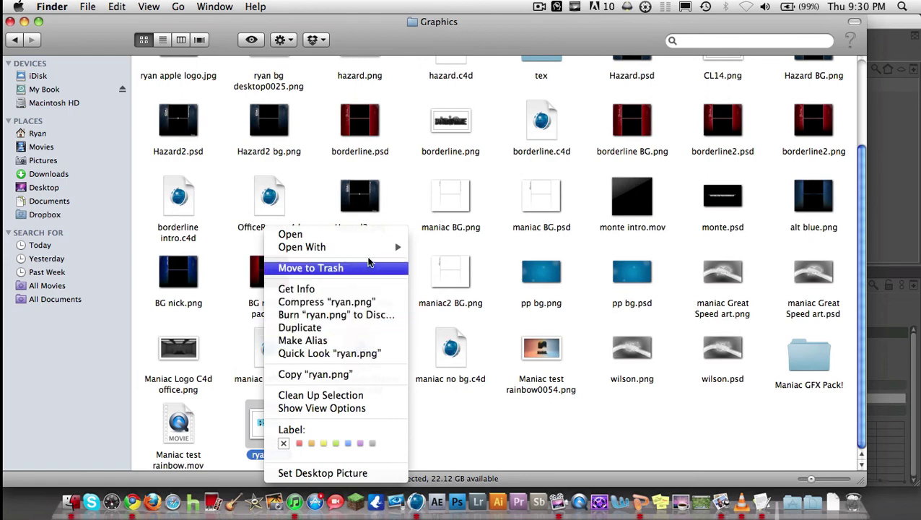
left_click(358, 354)
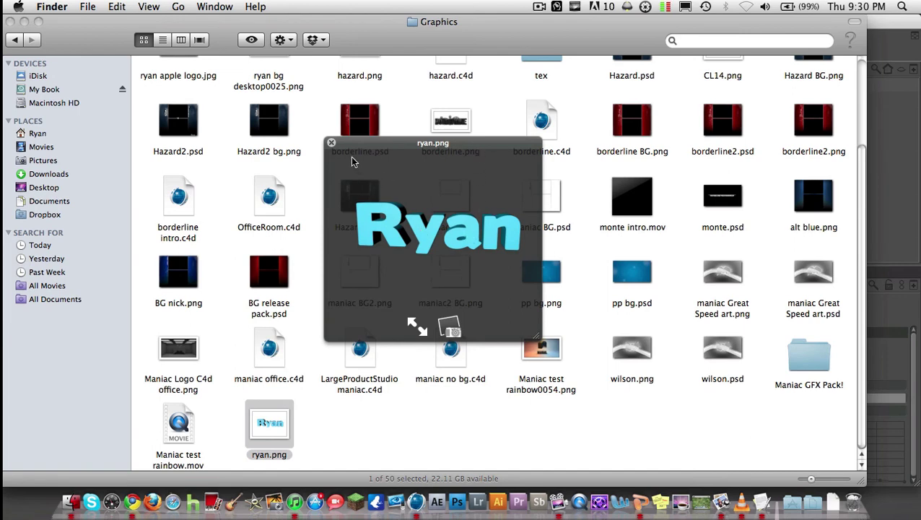
left_click(330, 144)
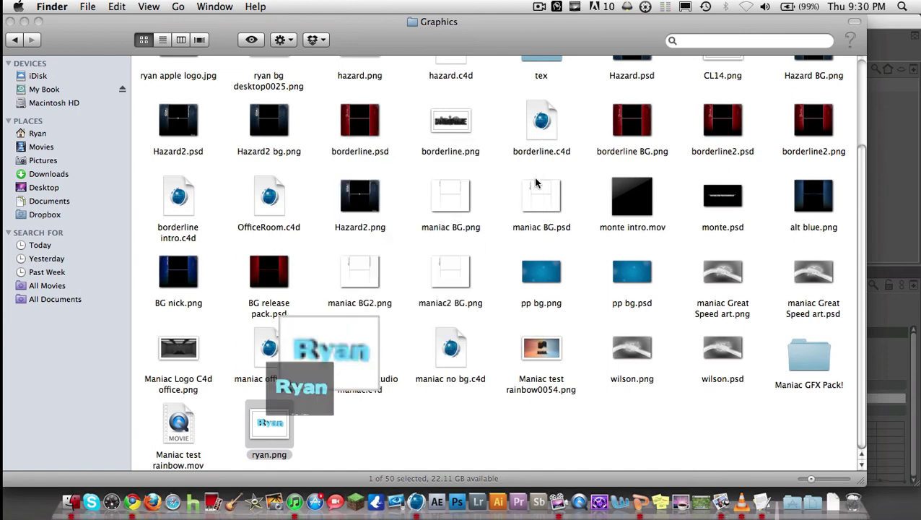
key("super+Tab")
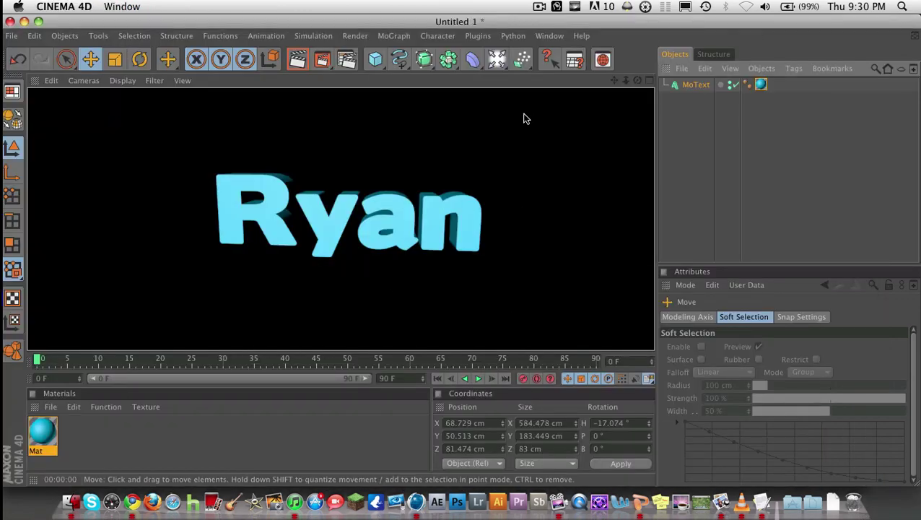
Orbit the perspective view and select MoText to show text Ryan, depth 83, height 203.155 cm
mouse_move(632, 83)
left_mouse_down()
mouse_move(614, 87)
mouse_move(646, 85)
mouse_move(636, 80)
left_mouse_up()
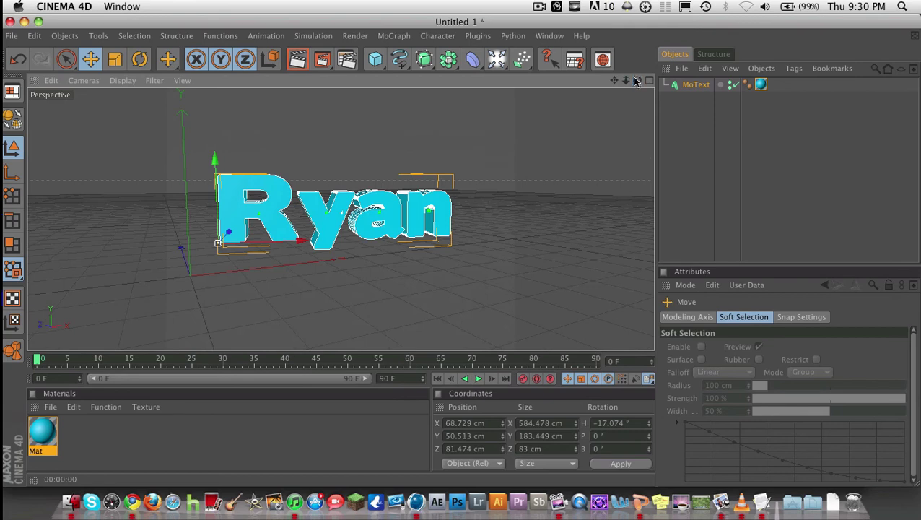
left_click(695, 86)
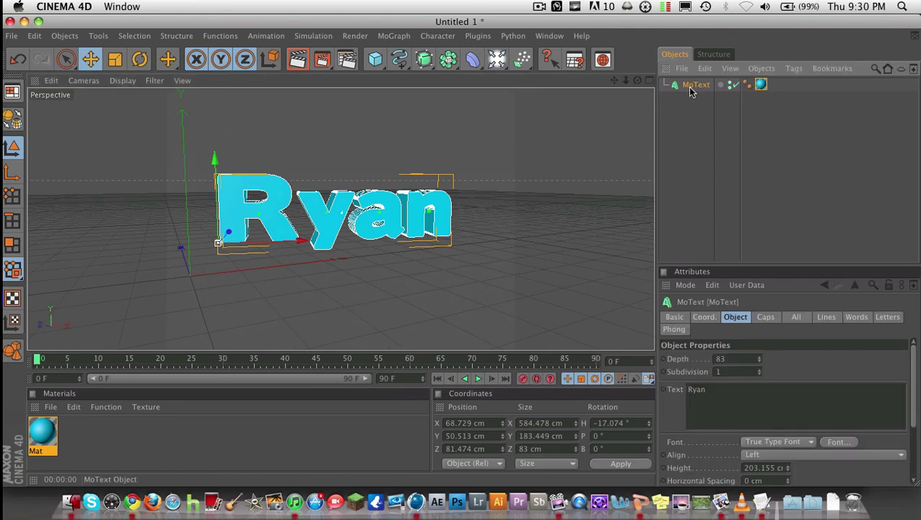